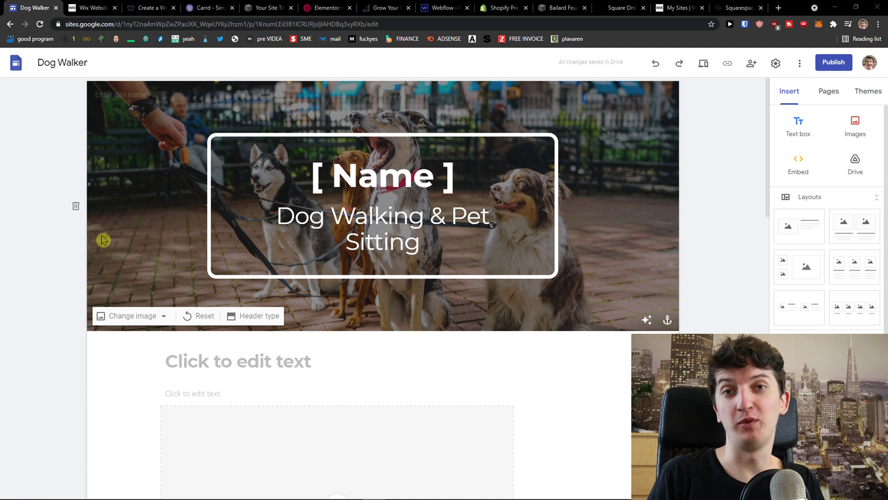
In the Wix editor, drag the Let's Start button down out of the hero
{"action": "left_click", "coordinate": [102, 8]}
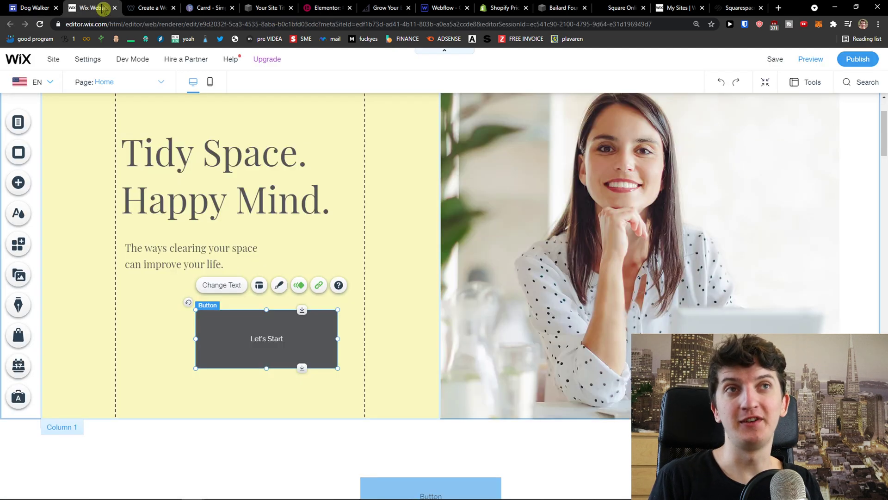
{"action": "scroll", "coordinate": [268, 168], "scroll_direction": "down", "scroll_amount": 1}
{"action": "scroll", "coordinate": [249, 192], "scroll_direction": "up", "scroll_amount": 2}
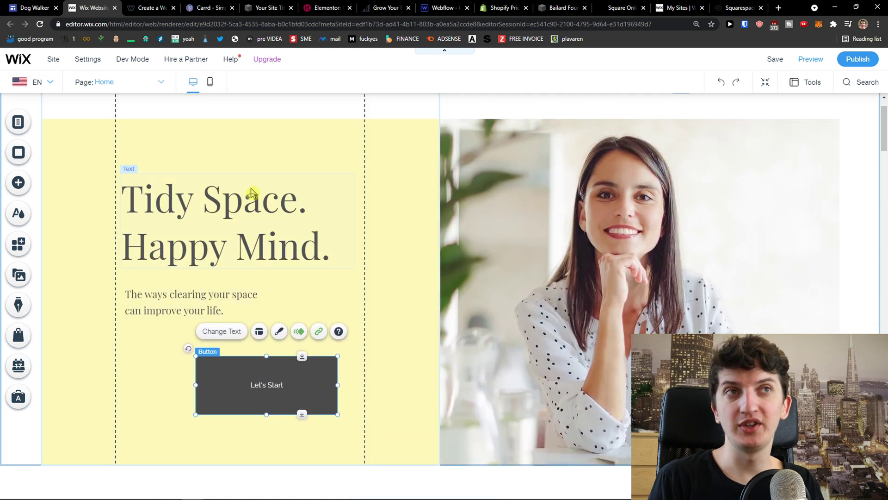
{"action": "scroll", "coordinate": [249, 189], "scroll_direction": "down", "scroll_amount": 1}
{"action": "scroll", "coordinate": [248, 190], "scroll_direction": "down", "scroll_amount": 3}
{"action": "scroll", "coordinate": [247, 192], "scroll_direction": "up", "scroll_amount": 2}
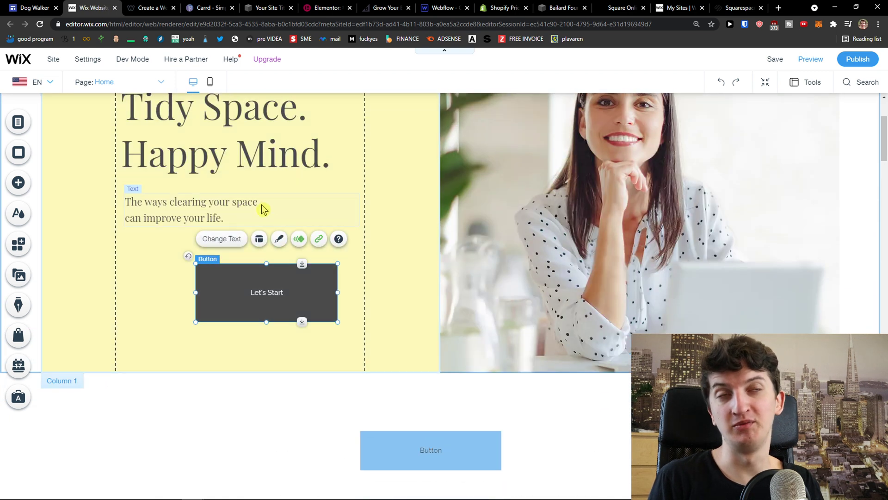
{"action": "left_click_drag", "start_coordinate": [256, 284], "coordinate": [181, 364]}
Move the intro paragraph up-left and place the Let's Start button below the subtitle
{"action": "scroll", "coordinate": [226, 328], "scroll_direction": "down", "scroll_amount": 2}
{"action": "scroll", "coordinate": [324, 370], "scroll_direction": "down", "scroll_amount": 6}
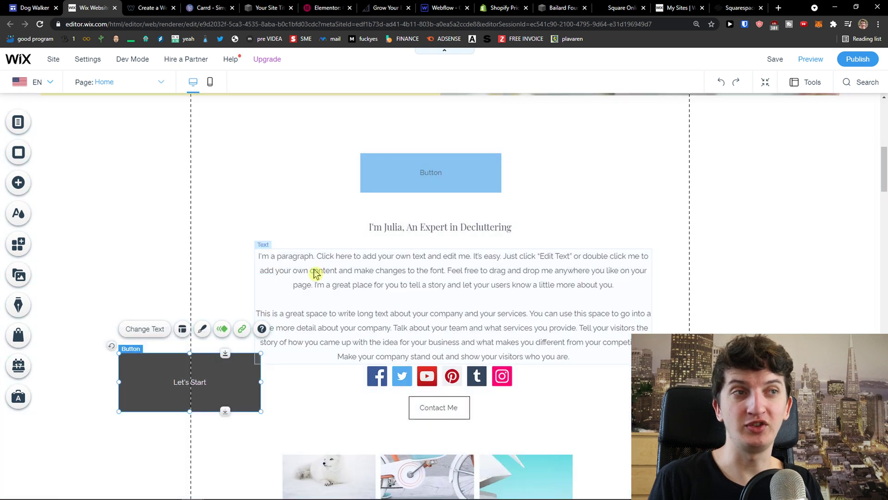
{"action": "left_click", "coordinate": [298, 254]}
{"action": "mouse_move", "coordinate": [299, 254]}
{"action": "left_mouse_down"}
{"action": "mouse_move", "coordinate": [252, 256]}
{"action": "mouse_move", "coordinate": [247, 238]}
{"action": "mouse_move", "coordinate": [317, 245]}
{"action": "mouse_move", "coordinate": [286, 246]}
{"action": "left_mouse_up"}
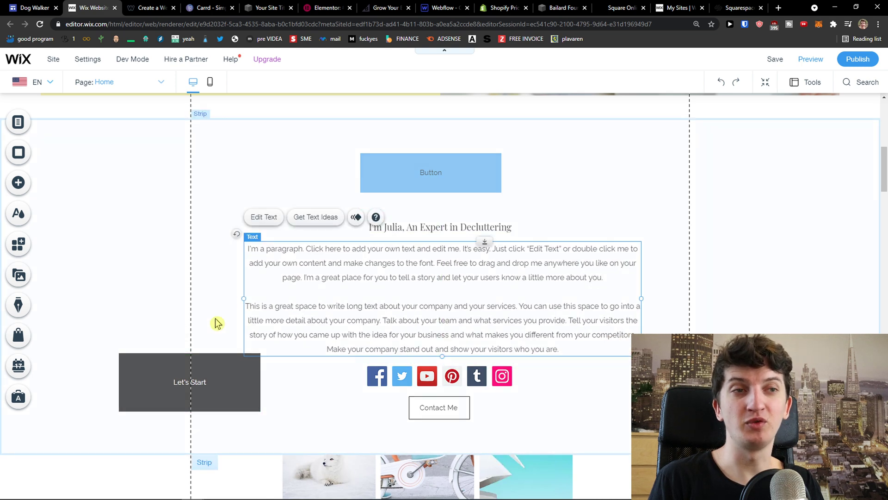
{"action": "left_click", "coordinate": [208, 365]}
{"action": "left_click_drag", "start_coordinate": [208, 364], "coordinate": [234, 373]}
{"action": "scroll", "coordinate": [293, 271], "scroll_direction": "up", "scroll_amount": 4}
{"action": "scroll", "coordinate": [293, 271], "scroll_direction": "up", "scroll_amount": 4}
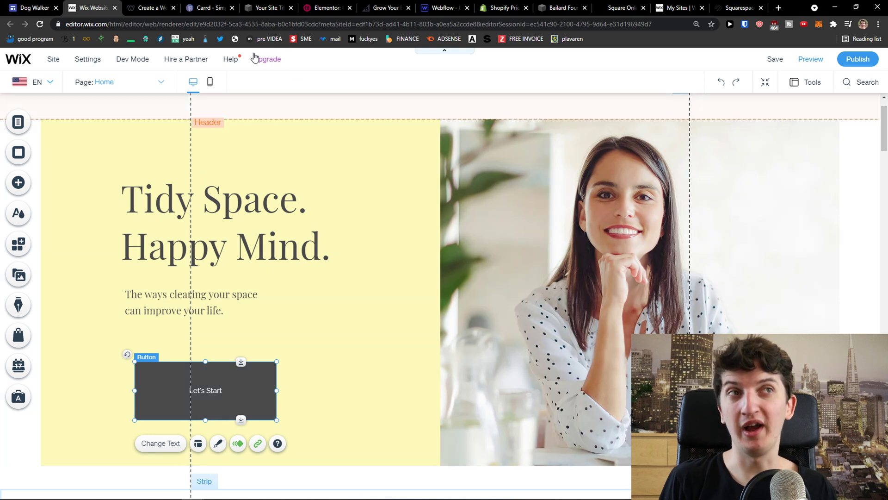
{"action": "key", "text": "Escape"}
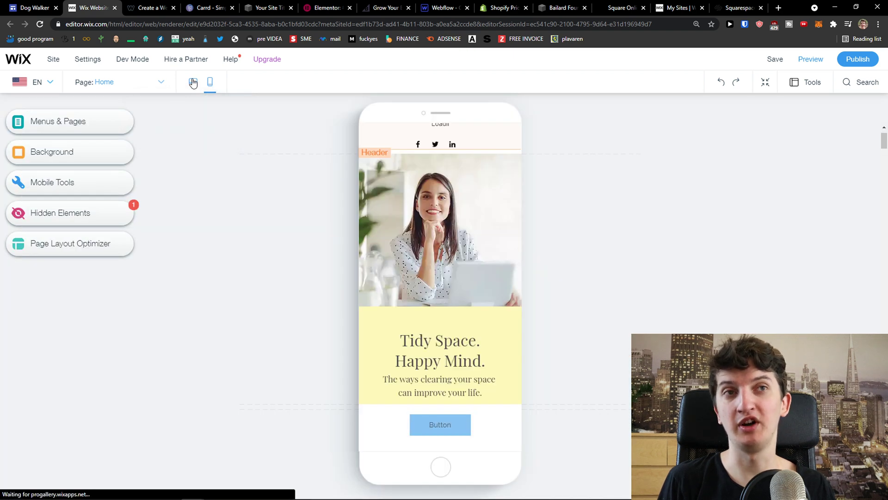
{"action": "left_click", "coordinate": [193, 84]}
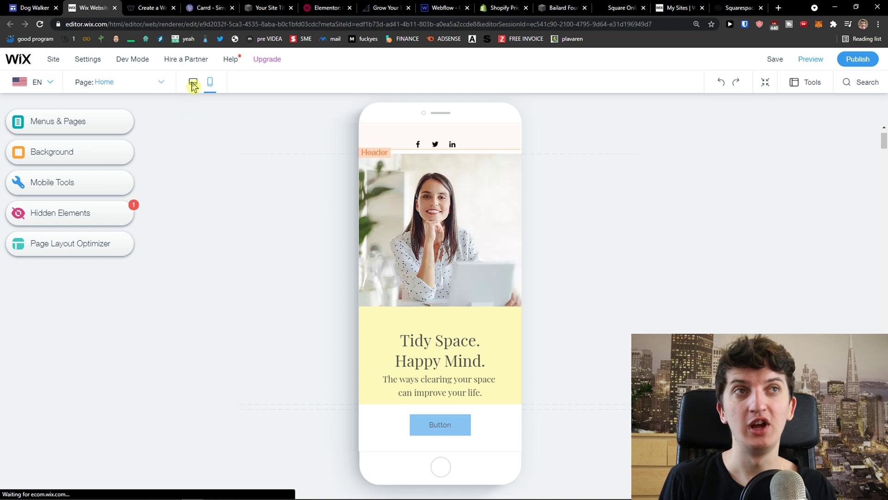
{"action": "scroll", "coordinate": [296, 180], "scroll_direction": "down", "scroll_amount": 4}
{"action": "scroll", "coordinate": [285, 206], "scroll_direction": "up", "scroll_amount": 2}
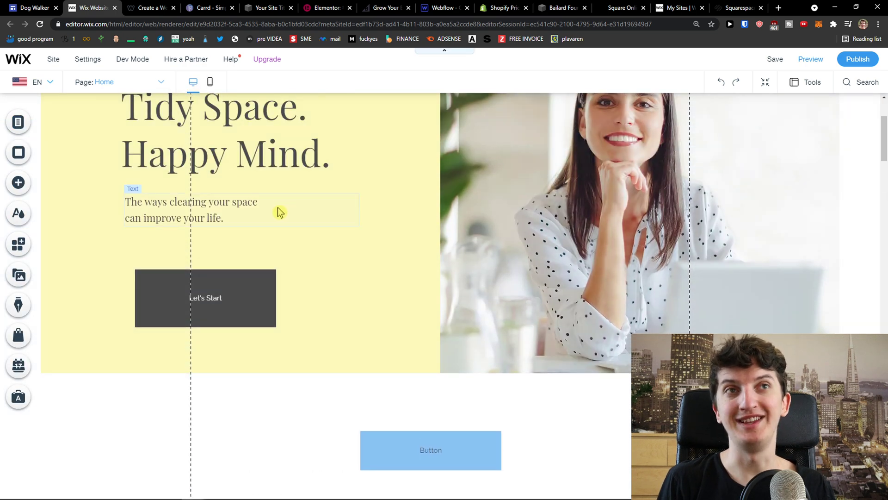
{"action": "left_click_drag", "start_coordinate": [236, 312], "coordinate": [304, 308]}
Select the 'Tidy Space. Happy Mind.' heading, then go to Weebly's Websites page
{"action": "scroll", "coordinate": [367, 280], "scroll_direction": "up", "scroll_amount": 2}
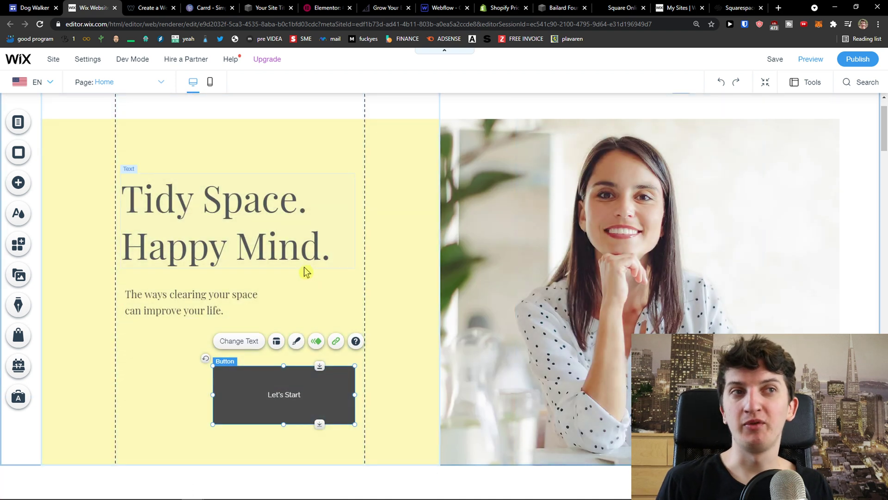
{"action": "left_click", "coordinate": [257, 241]}
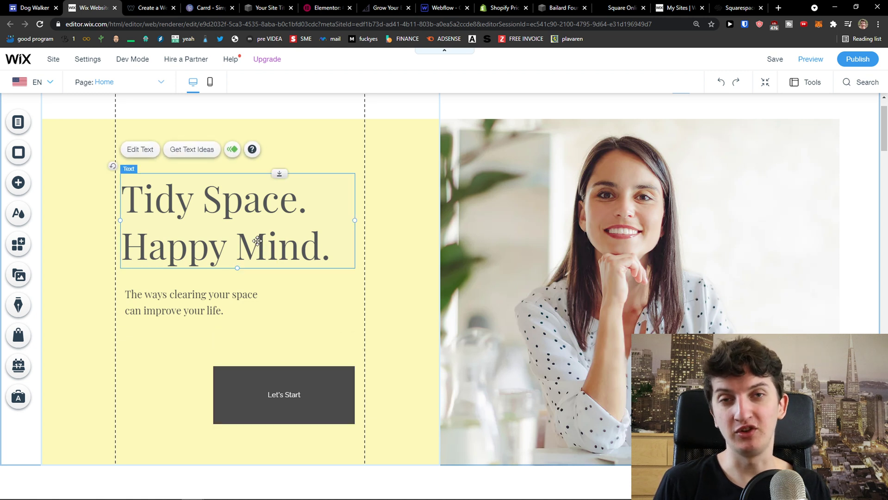
{"action": "scroll", "coordinate": [238, 268], "scroll_direction": "down", "scroll_amount": 15}
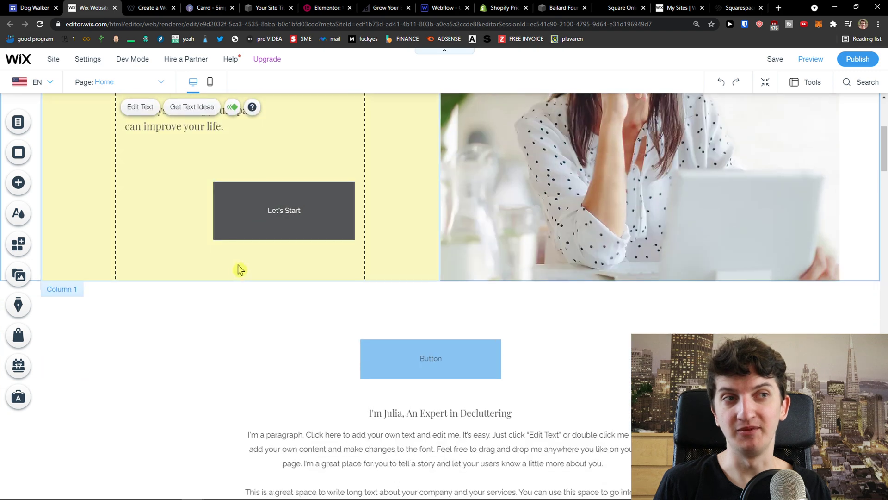
{"action": "scroll", "coordinate": [236, 268], "scroll_direction": "up", "scroll_amount": 15}
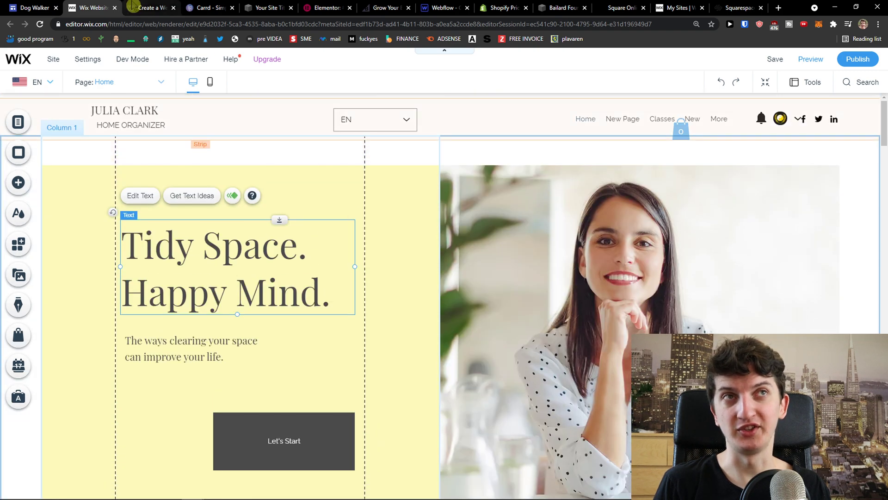
{"action": "left_click", "coordinate": [132, 7]}
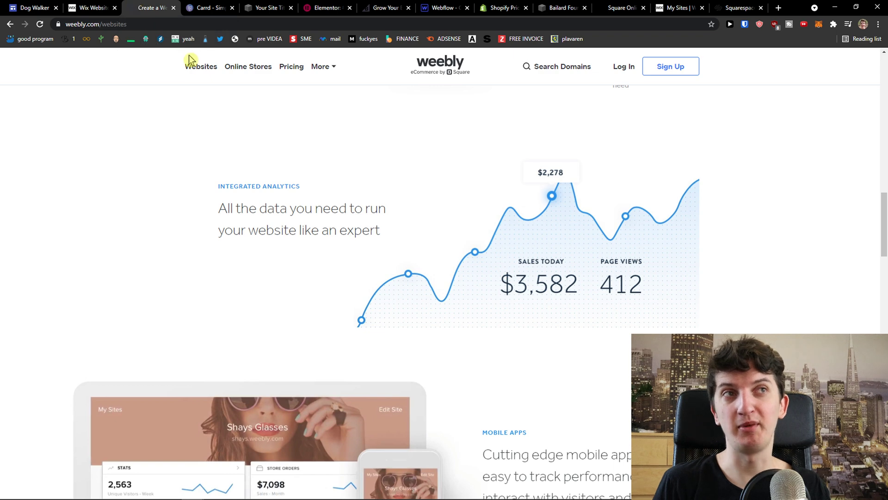
Browse Weebly's Free, Connect, Pro and Business pricing plans, then return to Websites
{"action": "left_click", "coordinate": [192, 70]}
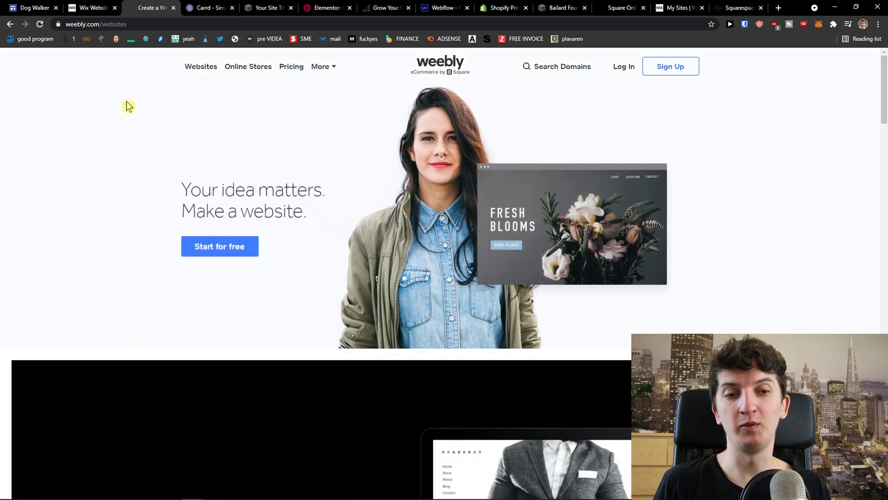
{"action": "left_click", "coordinate": [293, 68]}
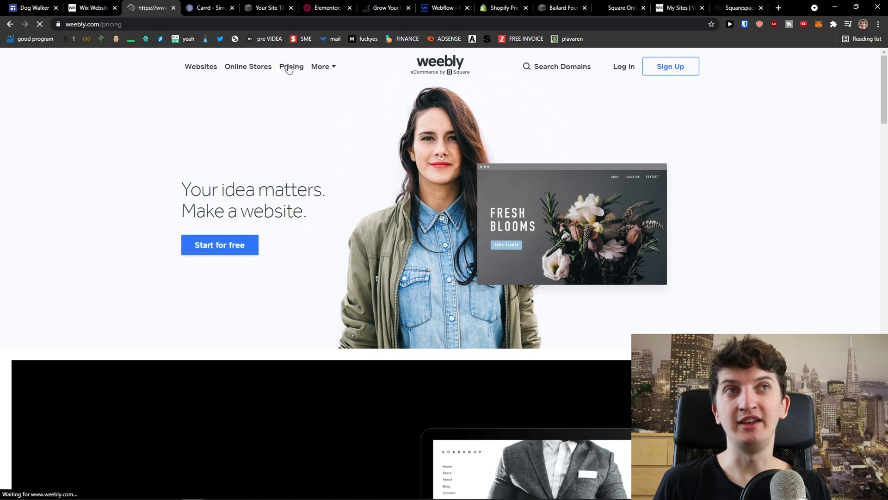
{"action": "scroll", "coordinate": [131, 80], "scroll_direction": "down", "scroll_amount": 1}
{"action": "scroll", "coordinate": [370, 167], "scroll_direction": "up", "scroll_amount": 1}
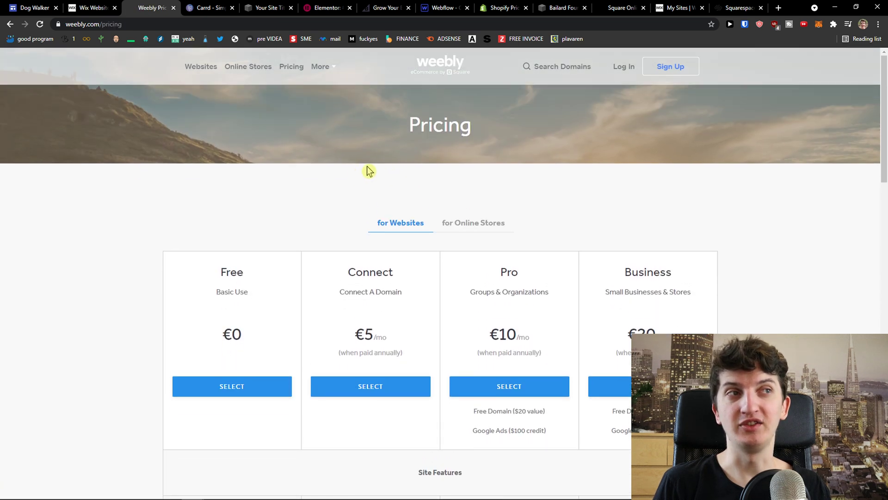
{"action": "scroll", "coordinate": [289, 162], "scroll_direction": "down", "scroll_amount": 3}
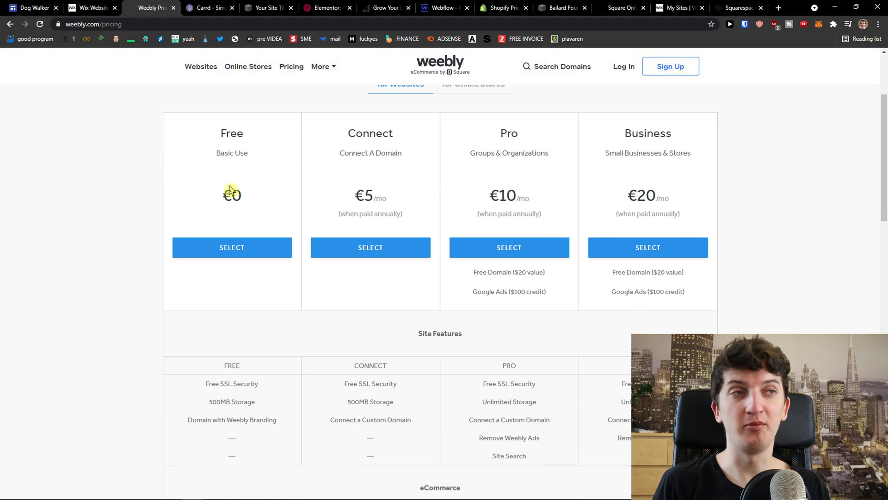
{"action": "scroll", "coordinate": [398, 214], "scroll_direction": "up", "scroll_amount": 3}
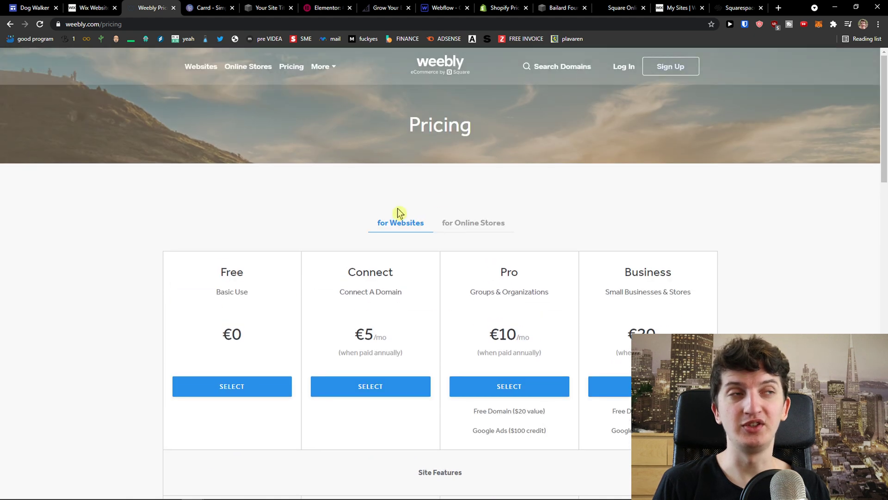
{"action": "left_click", "coordinate": [202, 70]}
After scrolling Weebly's Websites page, nudge the Wix 'Tidy Space' heading toward the column edge
{"action": "scroll", "coordinate": [148, 148], "scroll_direction": "down", "scroll_amount": 15}
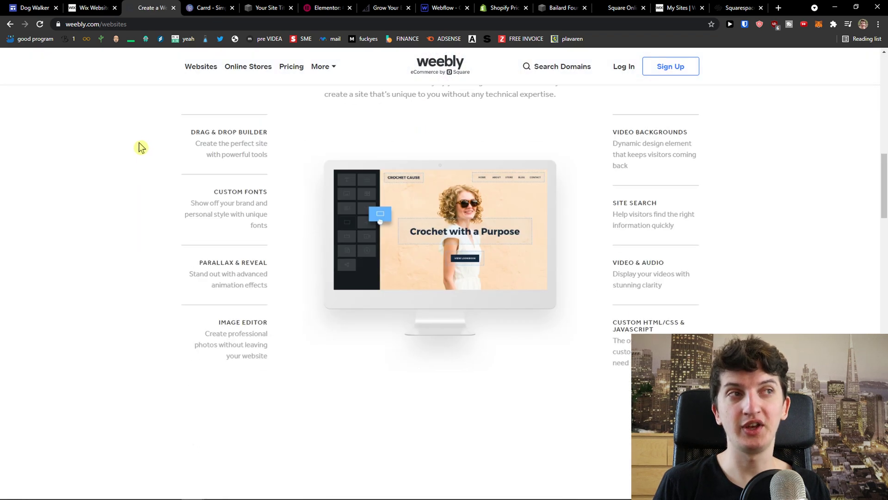
{"action": "scroll", "coordinate": [388, 197], "scroll_direction": "down", "scroll_amount": 2}
{"action": "scroll", "coordinate": [379, 194], "scroll_direction": "up", "scroll_amount": 2}
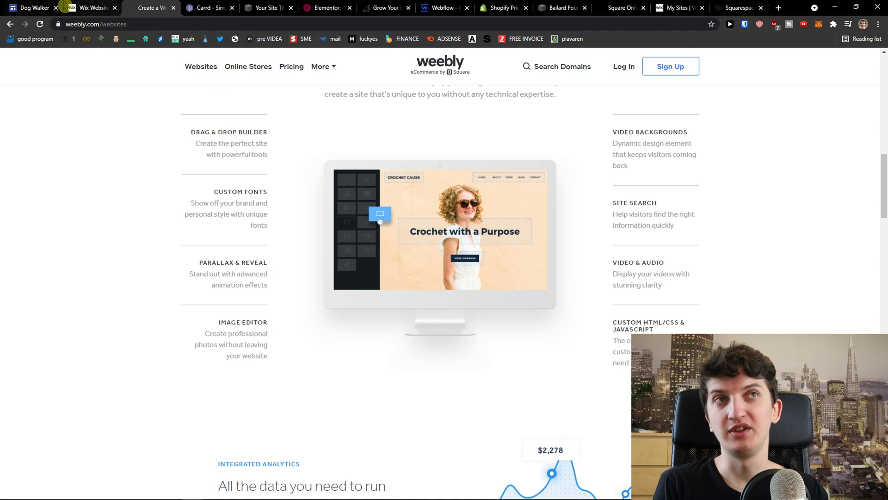
{"action": "key", "text": "ctrl+shift+Tab"}
{"action": "left_click_drag", "start_coordinate": [329, 274], "coordinate": [236, 234]}
Return to Weebly's Websites page, then move on to Carrd's homepage
{"action": "left_click", "coordinate": [152, 7]}
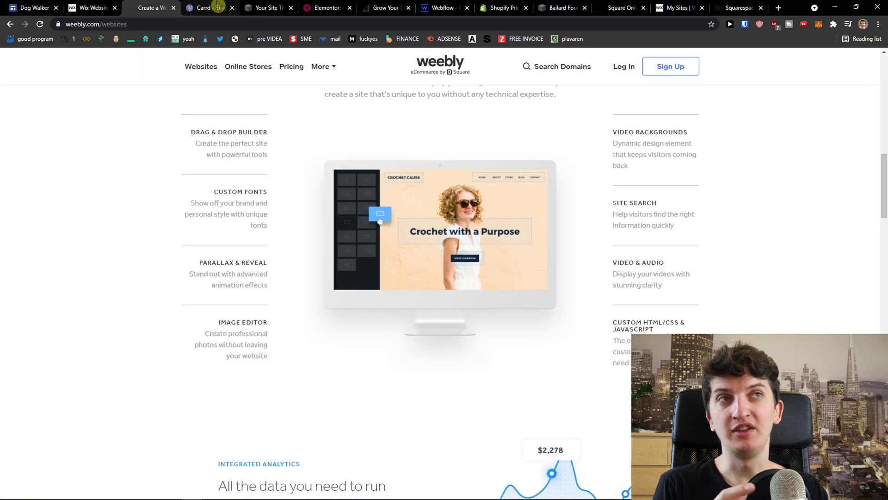
{"action": "scroll", "coordinate": [113, 120], "scroll_direction": "up", "scroll_amount": 8}
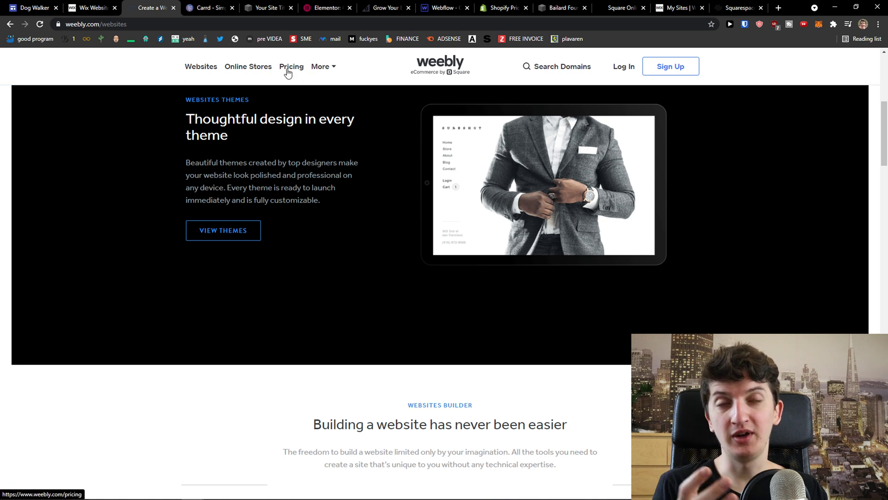
{"action": "left_click", "coordinate": [191, 7]}
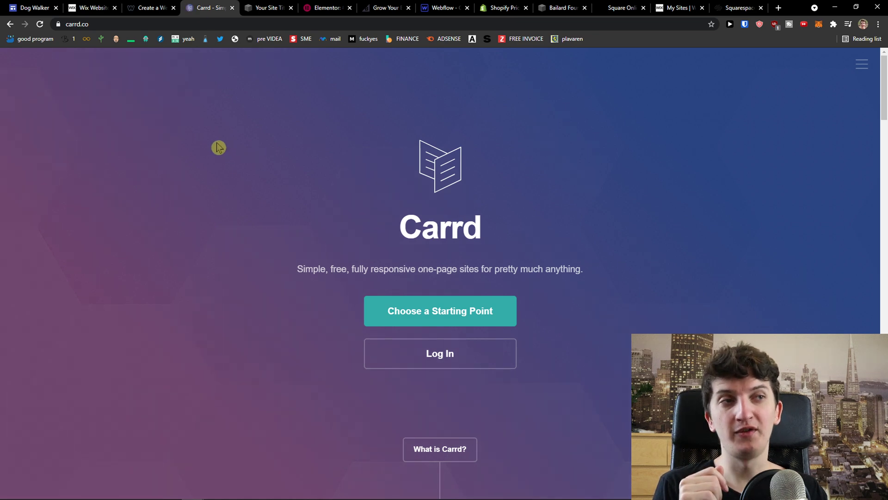
Scroll through the carrd.co homepage and back up to its one-page sites tagline
{"action": "scroll", "coordinate": [210, 144], "scroll_direction": "down", "scroll_amount": 4}
{"action": "scroll", "coordinate": [208, 142], "scroll_direction": "down", "scroll_amount": 5}
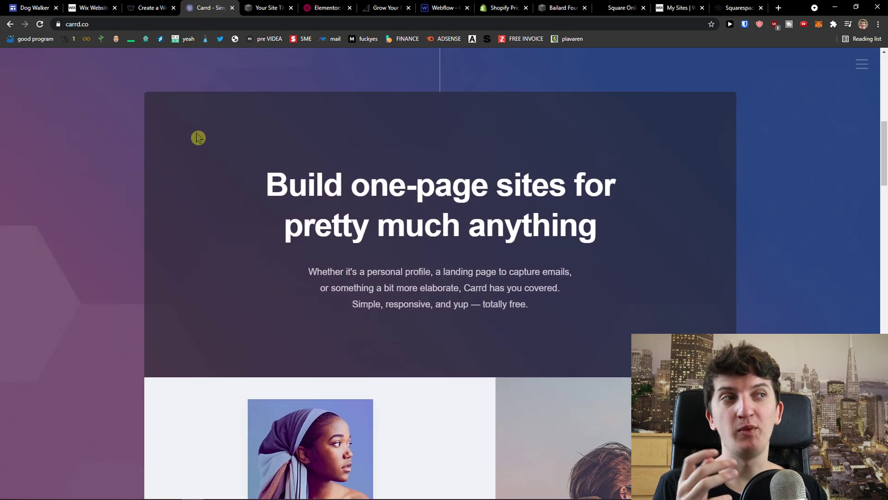
{"action": "scroll", "coordinate": [181, 125], "scroll_direction": "down", "scroll_amount": 3}
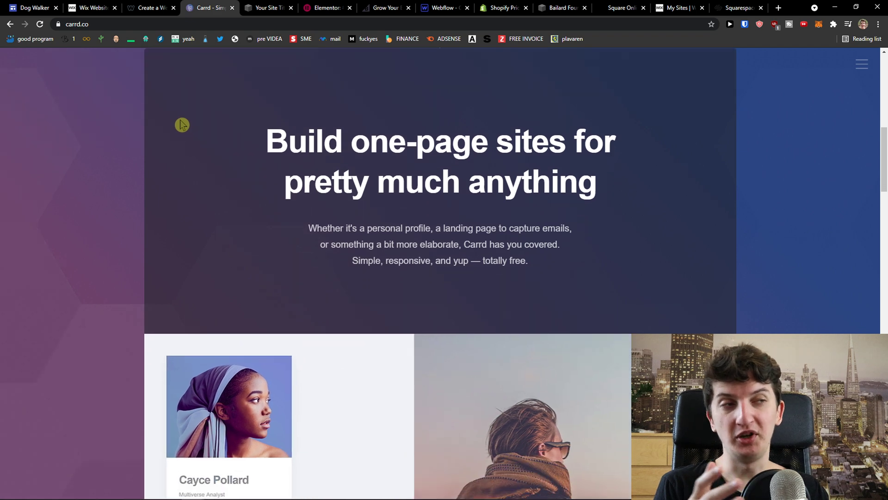
{"action": "scroll", "coordinate": [178, 120], "scroll_direction": "down", "scroll_amount": 4}
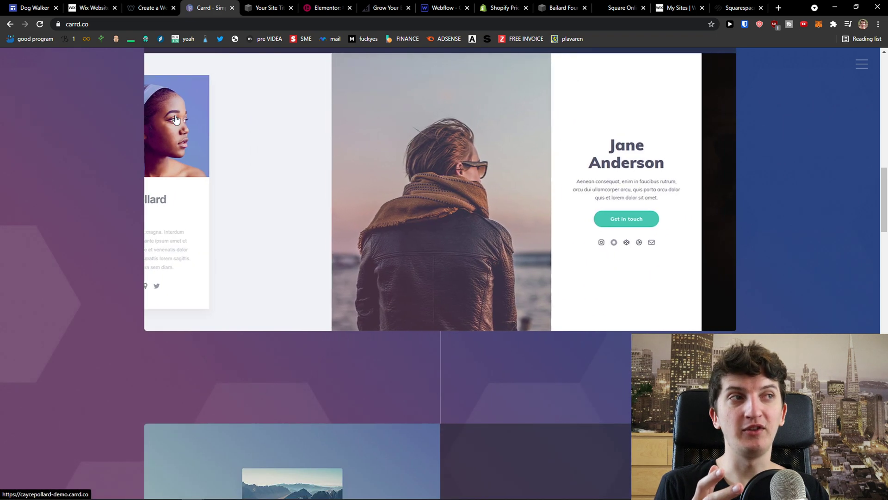
{"action": "scroll", "coordinate": [177, 120], "scroll_direction": "up", "scroll_amount": 2}
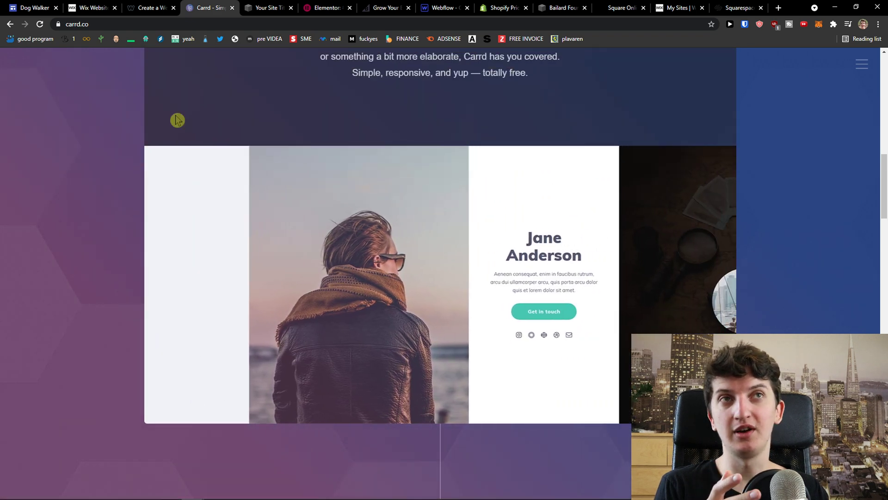
{"action": "scroll", "coordinate": [176, 118], "scroll_direction": "down", "scroll_amount": 12}
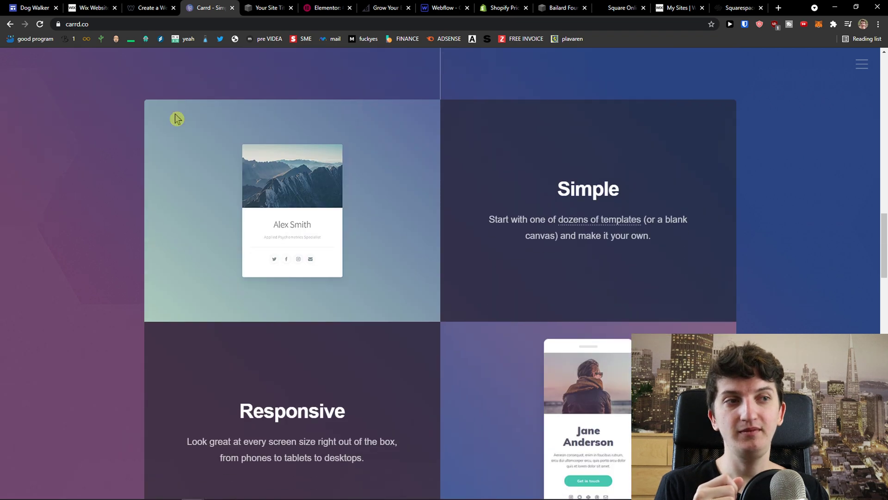
{"action": "scroll", "coordinate": [174, 118], "scroll_direction": "down", "scroll_amount": 11}
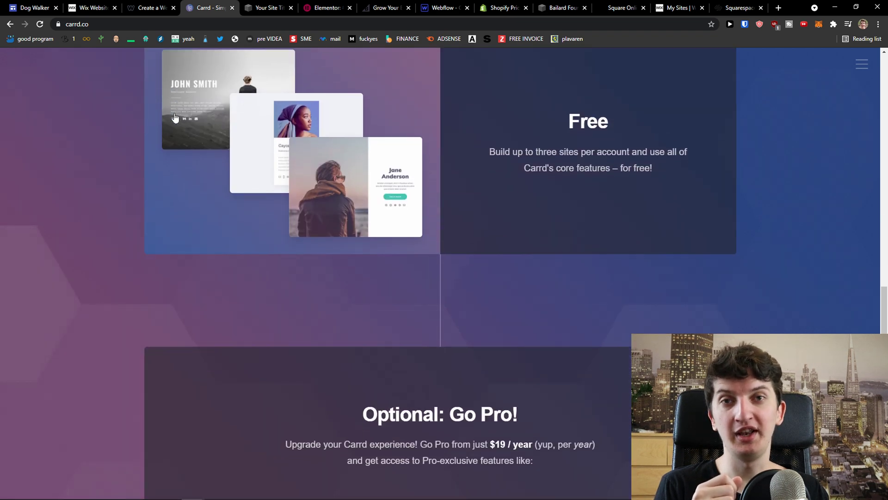
{"action": "scroll", "coordinate": [175, 118], "scroll_direction": "down", "scroll_amount": 11}
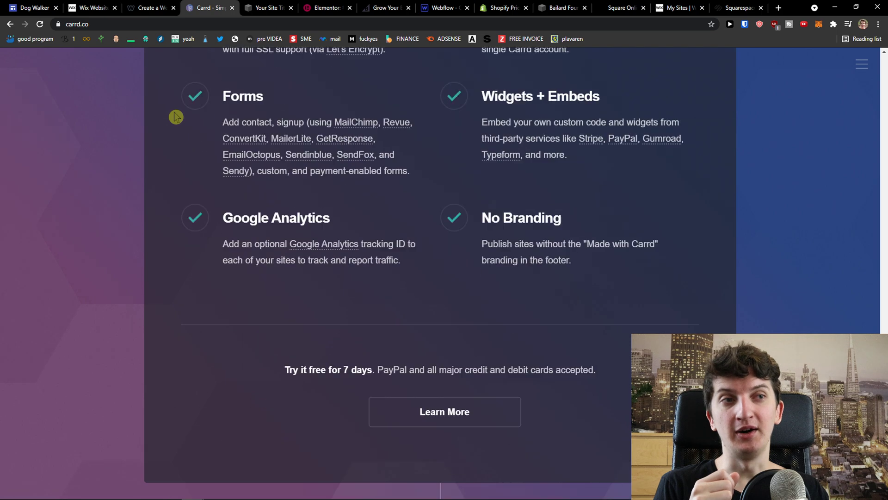
{"action": "scroll", "coordinate": [197, 152], "scroll_direction": "up", "scroll_amount": 20}
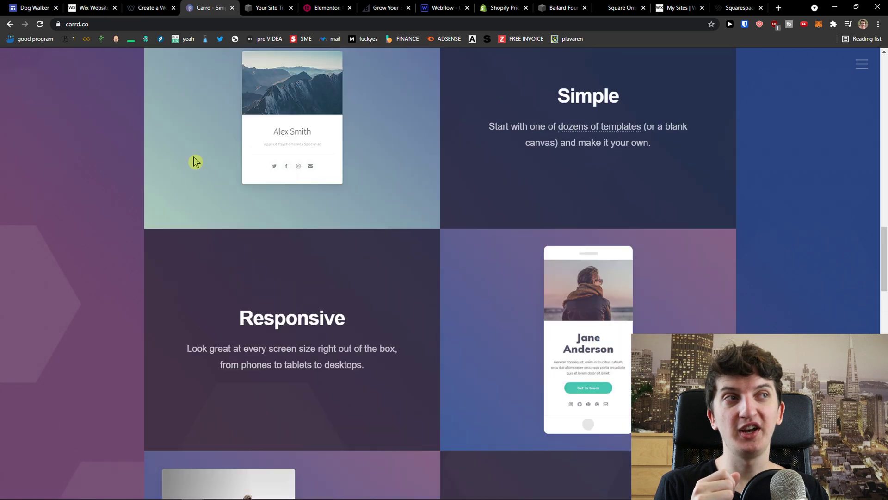
{"action": "scroll", "coordinate": [194, 165], "scroll_direction": "up", "scroll_amount": 16}
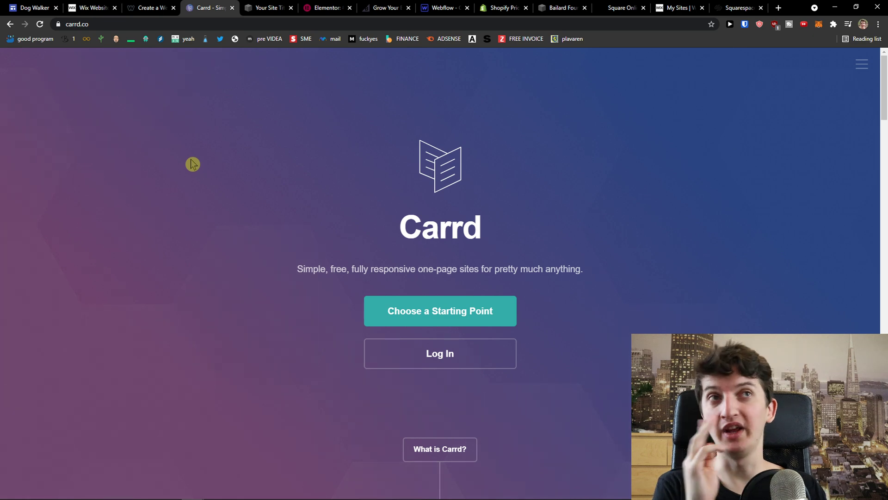
In Squarespace, add an Images section with the two-image layout below the forest hero
{"action": "left_click", "coordinate": [261, 6]}
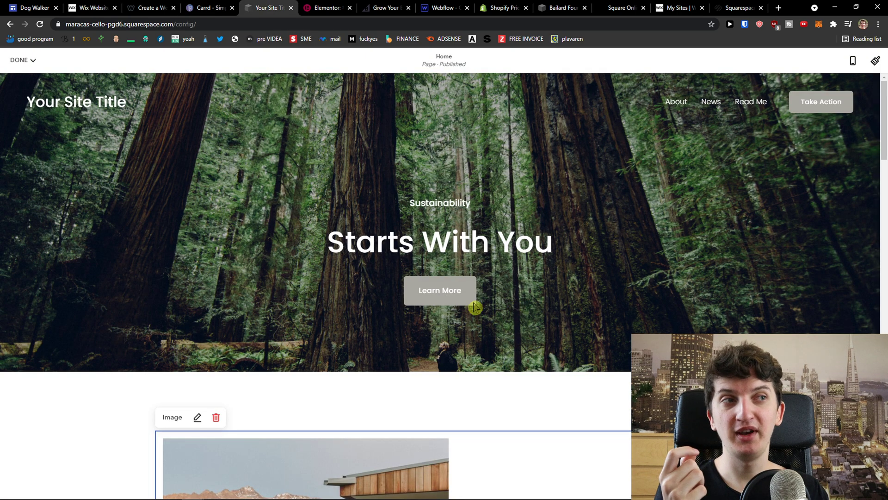
{"action": "scroll", "coordinate": [467, 300], "scroll_direction": "down", "scroll_amount": 3}
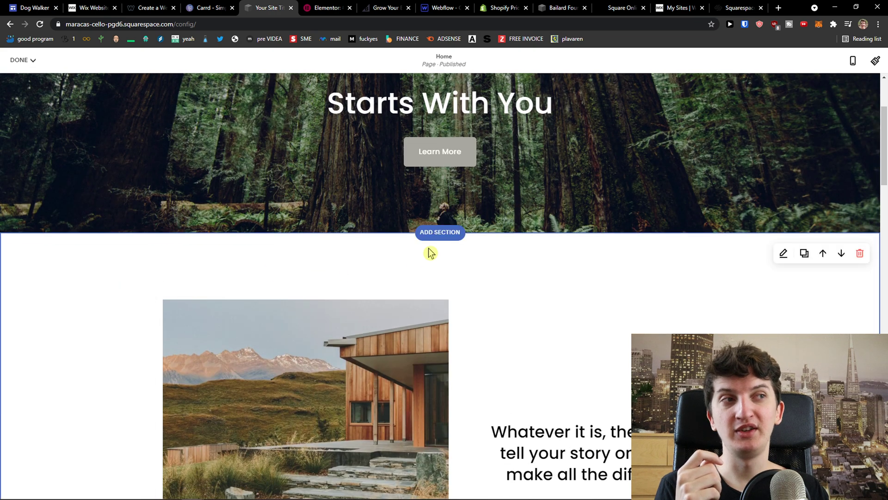
{"action": "left_click", "coordinate": [429, 228]}
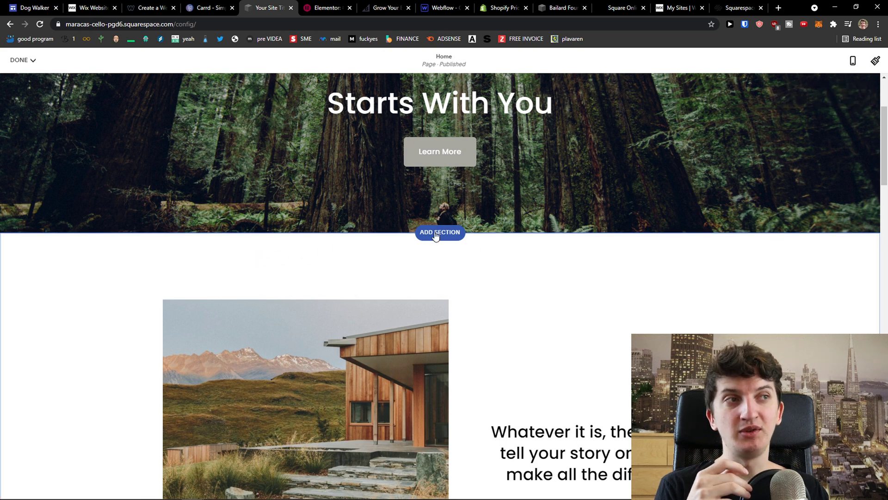
{"action": "left_click", "coordinate": [432, 234]}
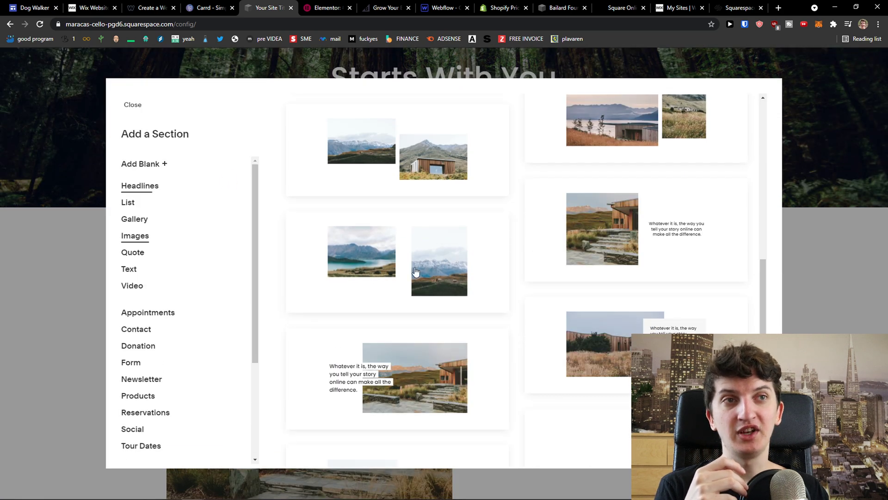
{"action": "scroll", "coordinate": [323, 200], "scroll_direction": "down", "scroll_amount": 3}
{"action": "scroll", "coordinate": [653, 265], "scroll_direction": "up", "scroll_amount": 4}
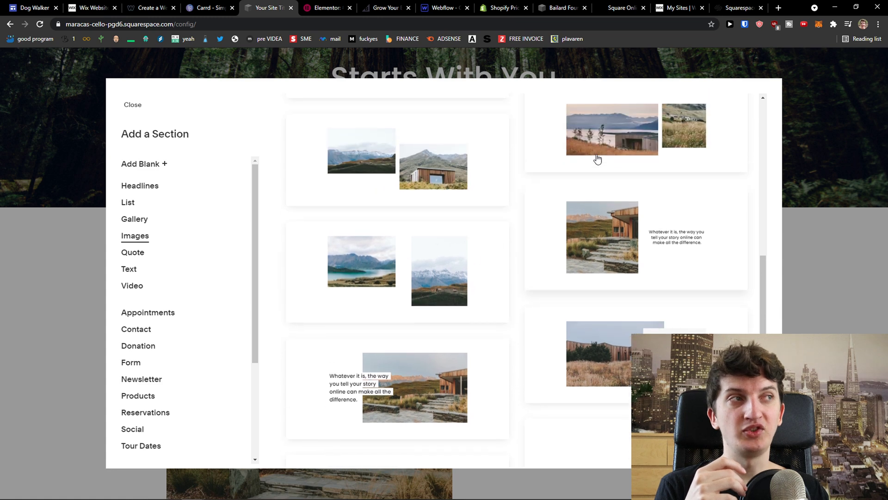
{"action": "left_click", "coordinate": [612, 209]}
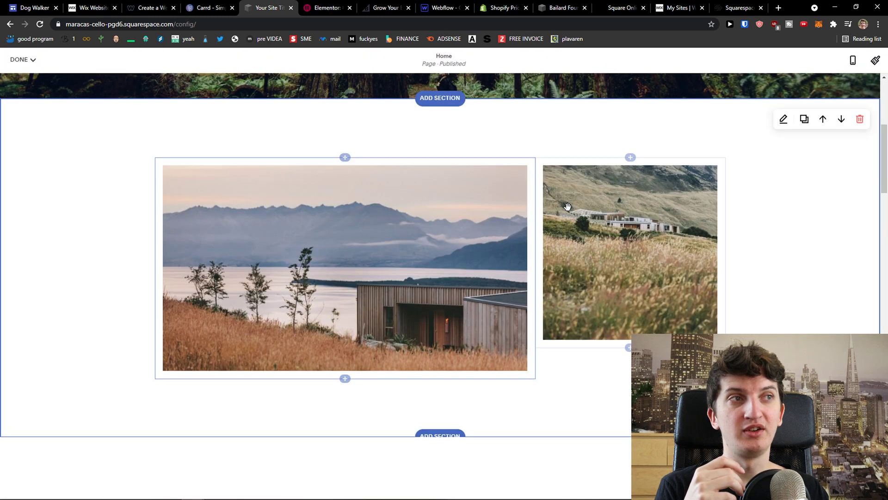
{"action": "left_click", "coordinate": [345, 158]}
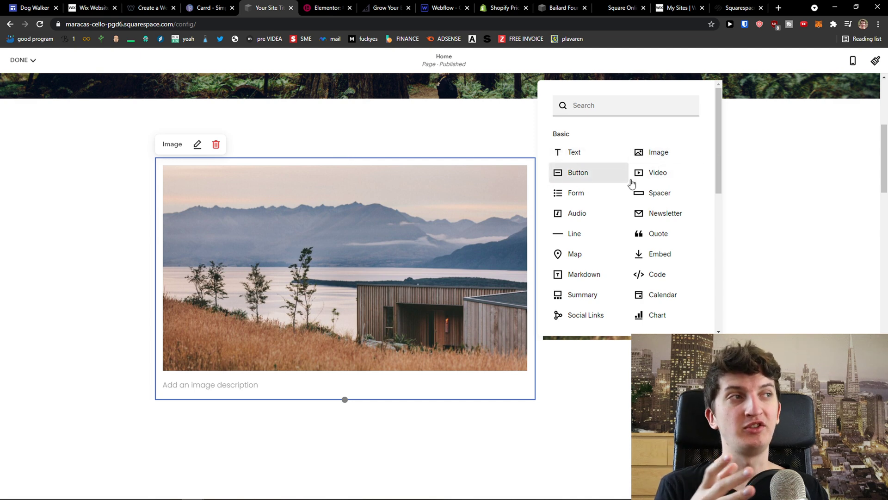
{"action": "left_click", "coordinate": [122, 213]}
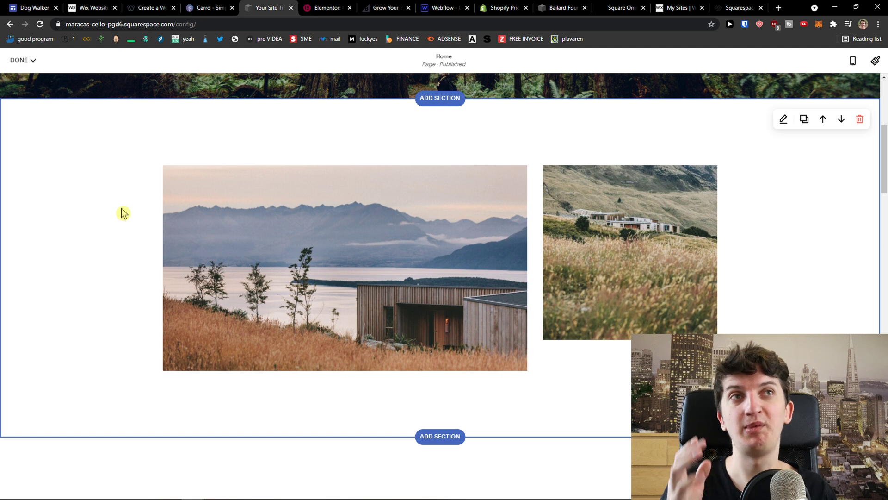
{"action": "scroll", "coordinate": [138, 200], "scroll_direction": "up", "scroll_amount": 2}
{"action": "left_click", "coordinate": [326, 8]}
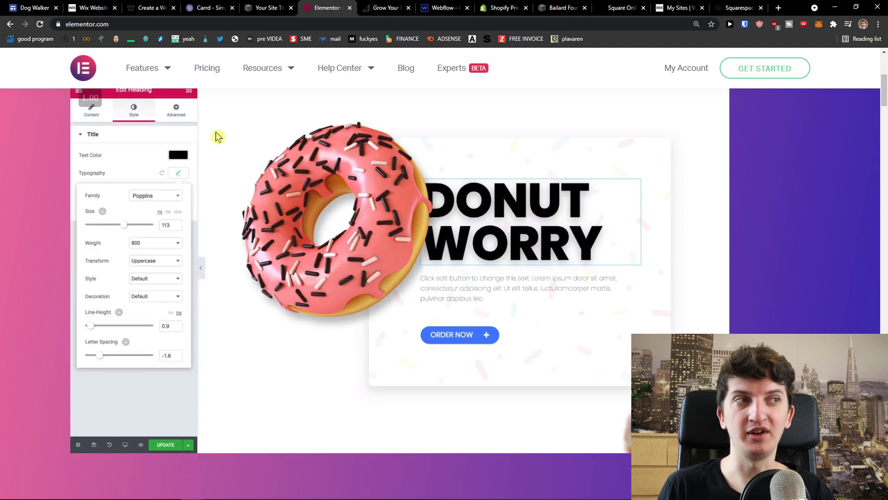
Watch Elementor's contact-form editor demo, then go to the Dog Walker Google Sites editor
{"action": "scroll", "coordinate": [248, 181], "scroll_direction": "up", "scroll_amount": 1}
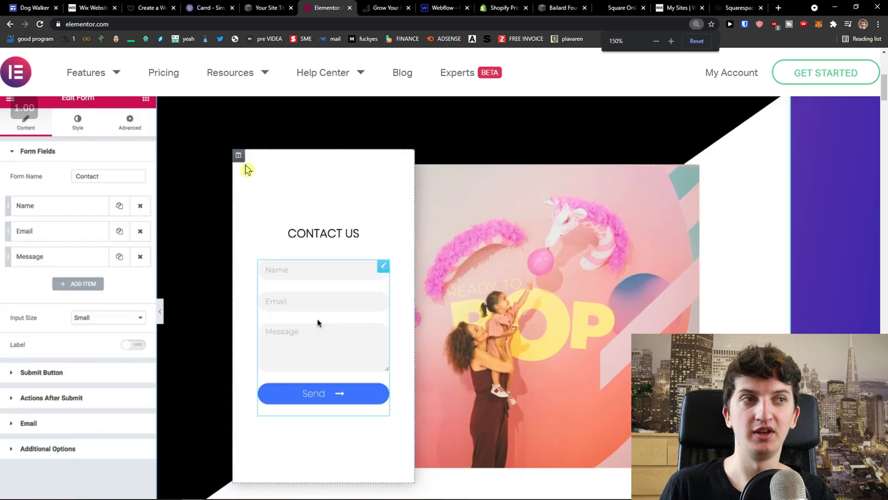
{"action": "scroll", "coordinate": [248, 181], "scroll_direction": "down", "scroll_amount": 1}
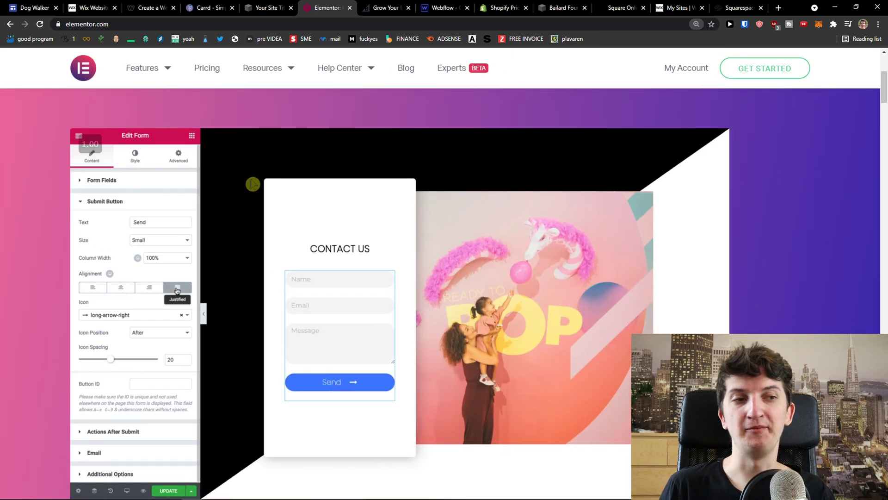
{"action": "scroll", "coordinate": [251, 179], "scroll_direction": "down", "scroll_amount": 1}
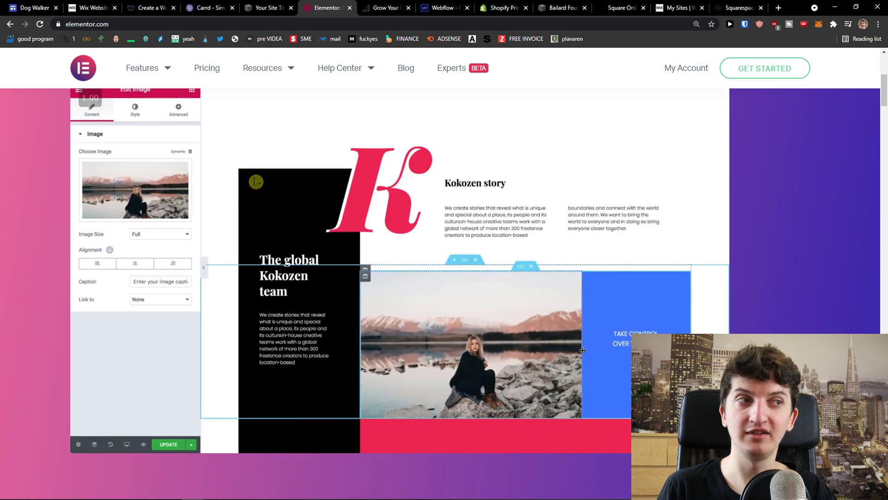
{"action": "scroll", "coordinate": [399, 284], "scroll_direction": "up", "scroll_amount": 1}
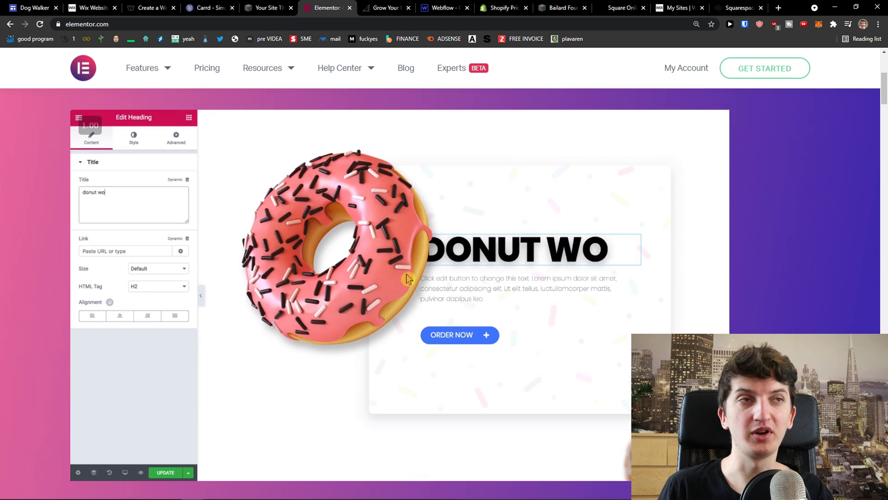
{"action": "scroll", "coordinate": [397, 278], "scroll_direction": "down", "scroll_amount": 1}
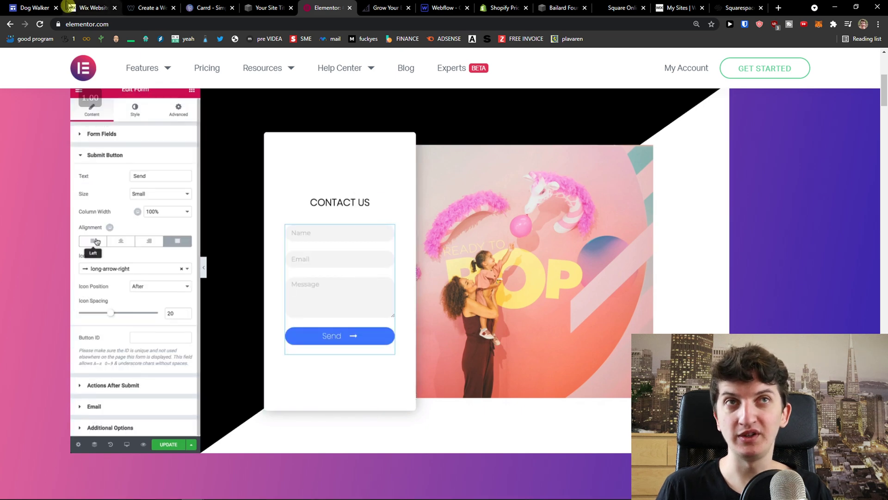
{"action": "left_click", "coordinate": [44, 6]}
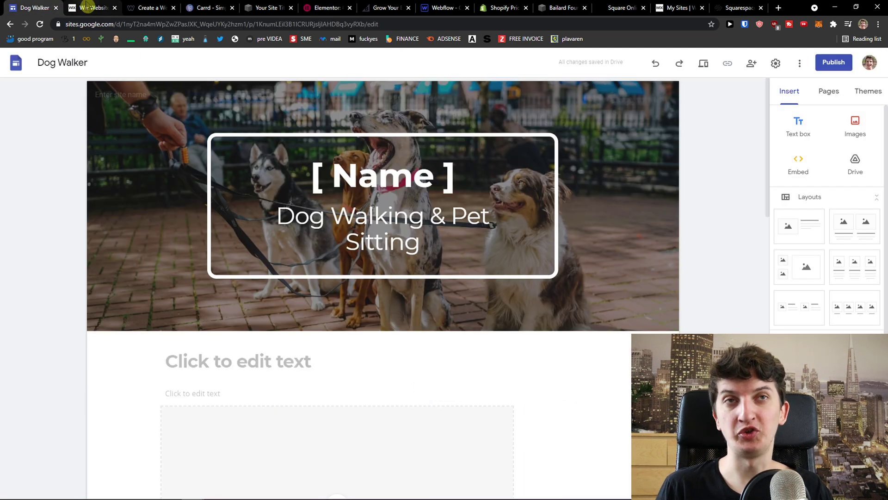
Browse Wix's Add panel categories: images, buttons, video and music, and embeds, then close it
{"action": "left_click", "coordinate": [95, 7]}
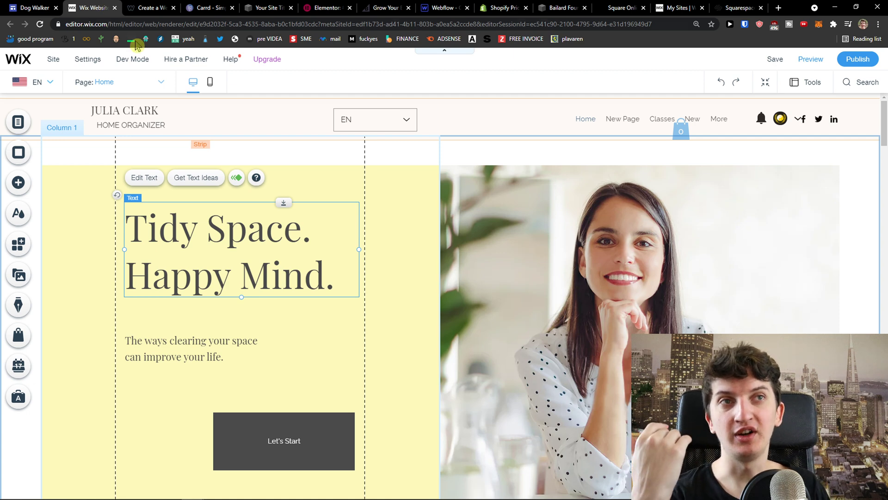
{"action": "scroll", "coordinate": [160, 282], "scroll_direction": "down", "scroll_amount": 1}
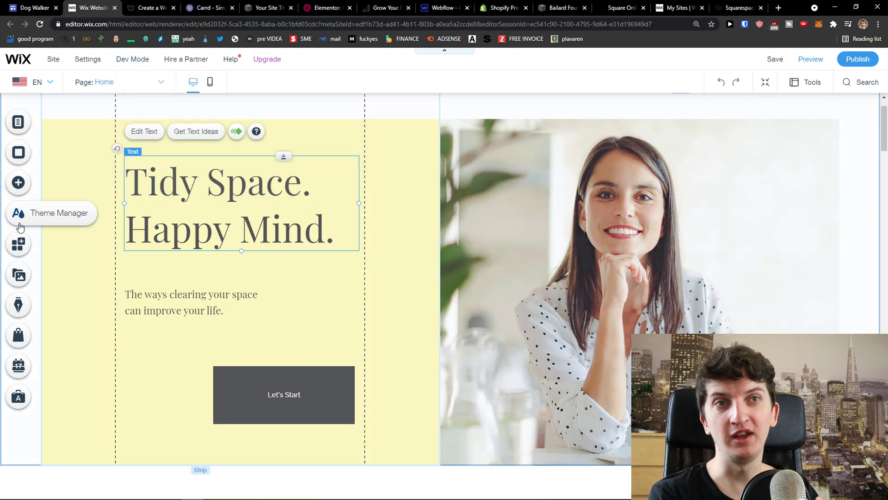
{"action": "left_click", "coordinate": [18, 182]}
{"action": "left_click", "coordinate": [56, 176]}
{"action": "left_click", "coordinate": [58, 191]}
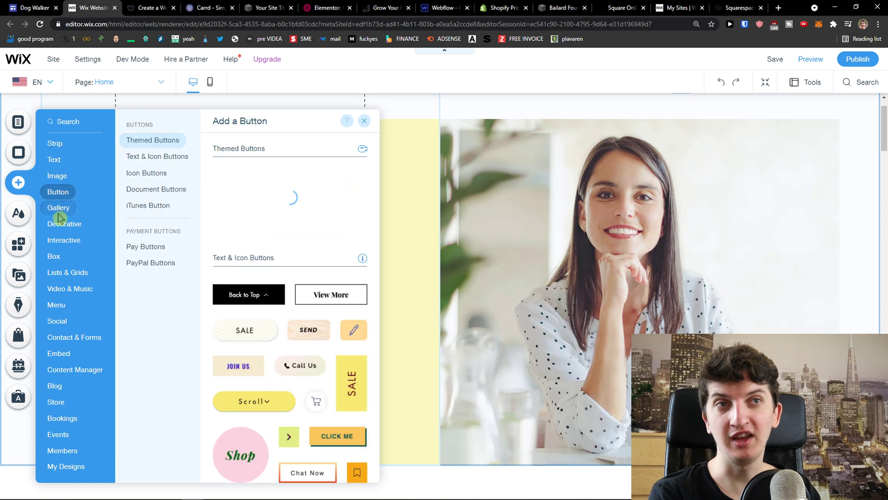
{"action": "left_click", "coordinate": [64, 288]}
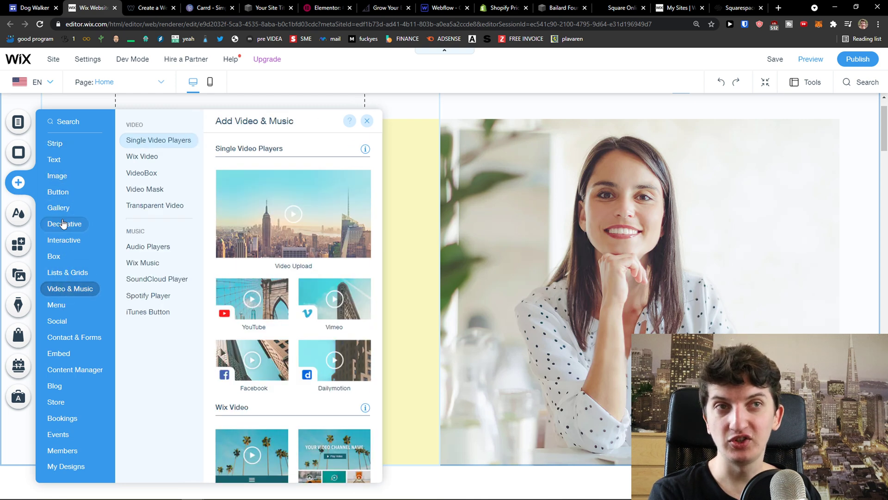
{"action": "left_click", "coordinate": [58, 353]}
{"action": "left_click", "coordinate": [422, 309]}
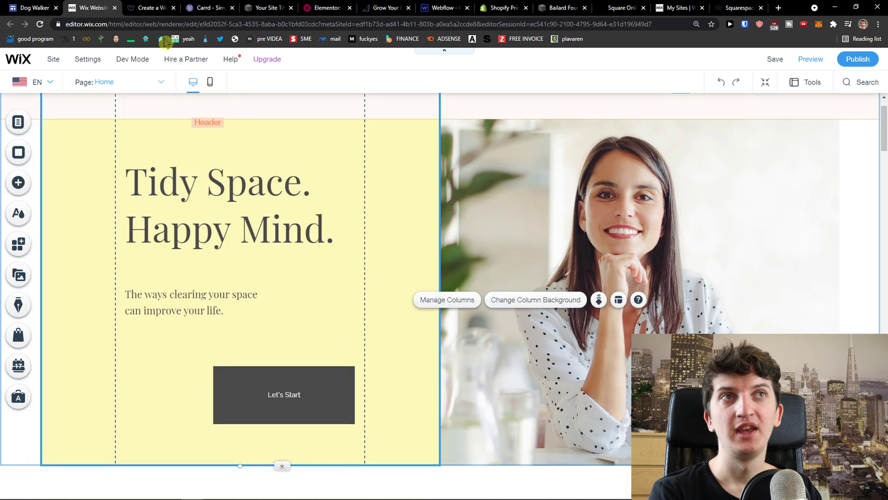
Scroll Weebly's Websites page to 'Building a website has never been easier'
{"action": "left_click", "coordinate": [160, 13]}
{"action": "scroll", "coordinate": [123, 188], "scroll_direction": "up", "scroll_amount": 7}
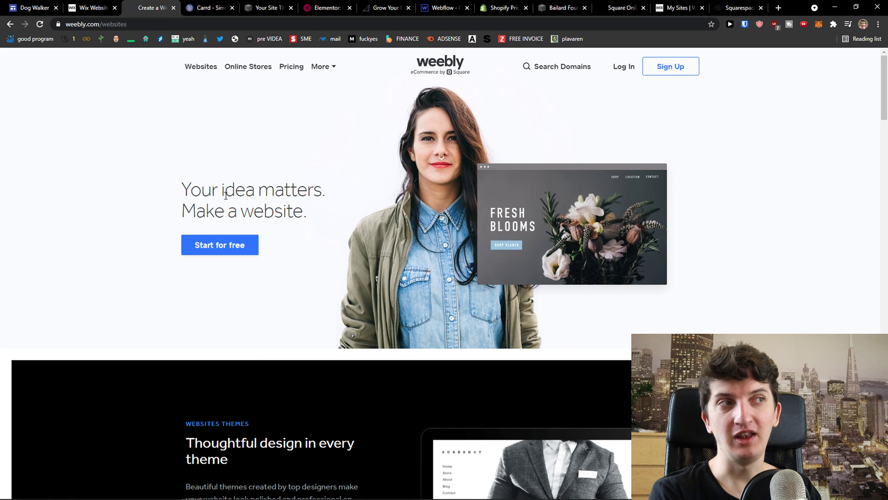
{"action": "scroll", "coordinate": [206, 207], "scroll_direction": "down", "scroll_amount": 12}
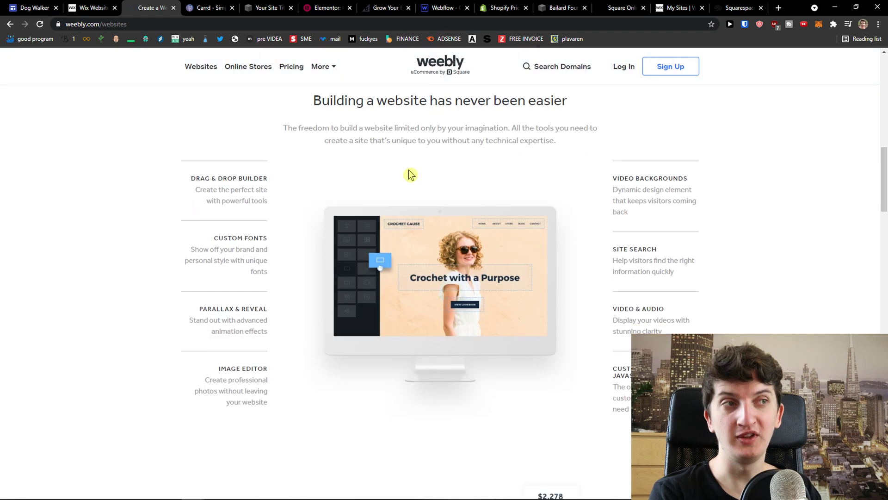
On Carrd, scroll to and briefly select the 'Build one-page sites for pretty much anything' heading
{"action": "left_click", "coordinate": [220, 5]}
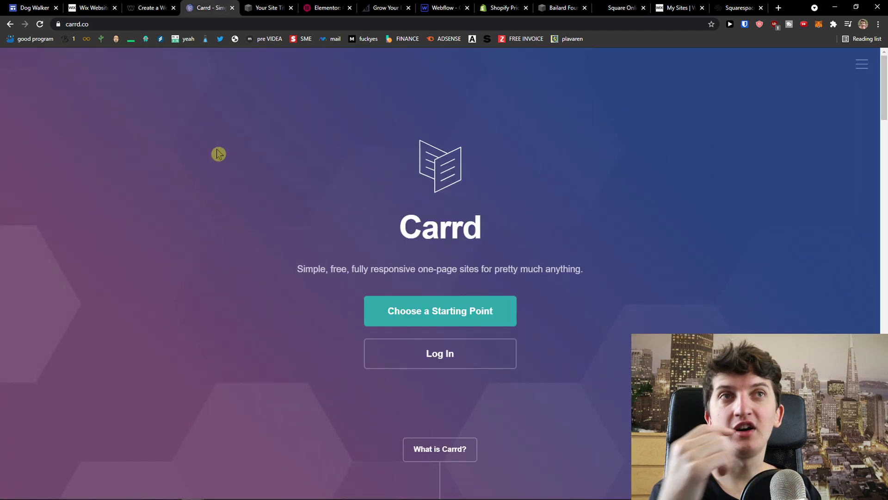
{"action": "scroll", "coordinate": [216, 151], "scroll_direction": "down", "scroll_amount": 9}
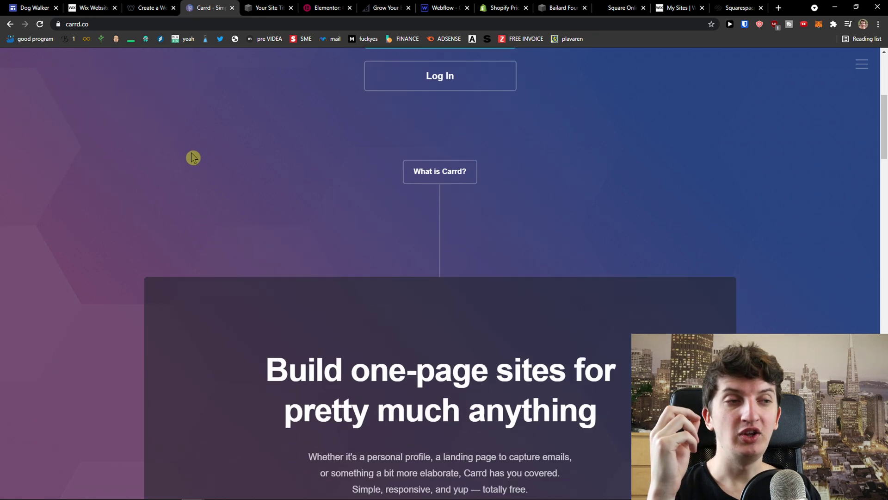
{"action": "left_click_drag", "start_coordinate": [267, 230], "coordinate": [444, 279]}
{"action": "left_click", "coordinate": [430, 278]}
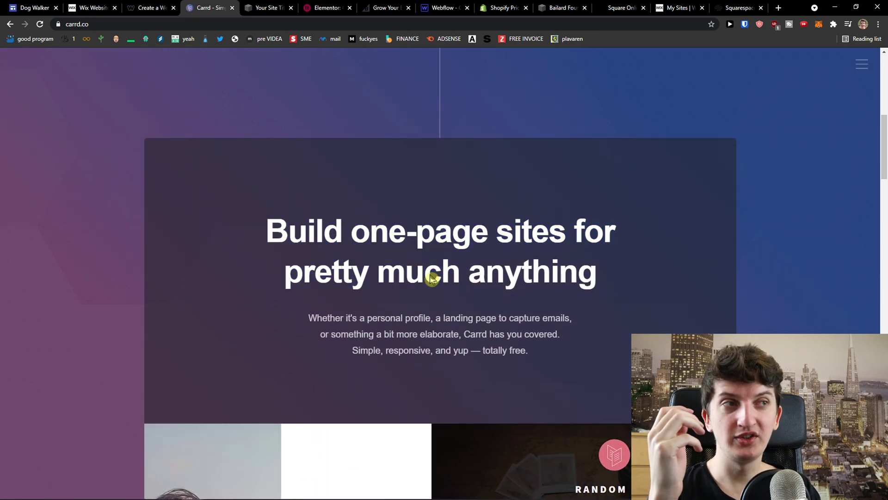
{"action": "scroll", "coordinate": [422, 276], "scroll_direction": "down", "scroll_amount": 3}
{"action": "scroll", "coordinate": [347, 252], "scroll_direction": "up", "scroll_amount": 5}
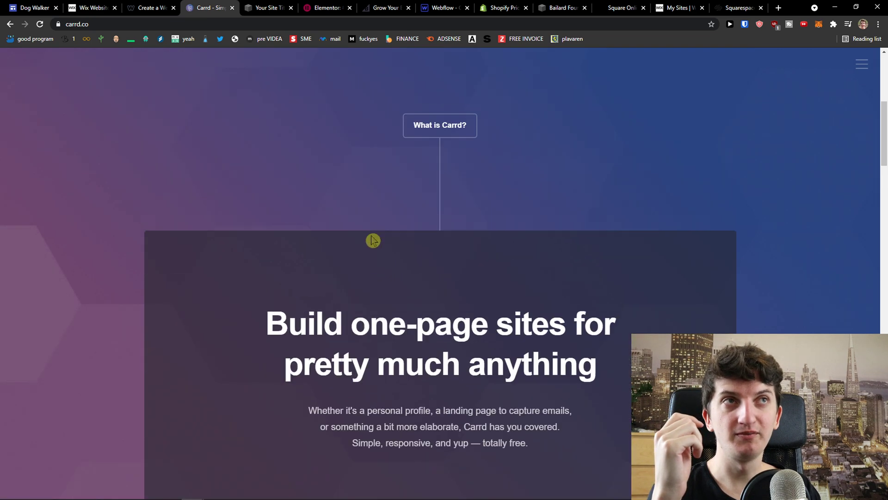
Briefly revisit the Squarespace editor, then switch to Elementor's 'DONUT WORRY' demo
{"action": "left_click", "coordinate": [270, 6]}
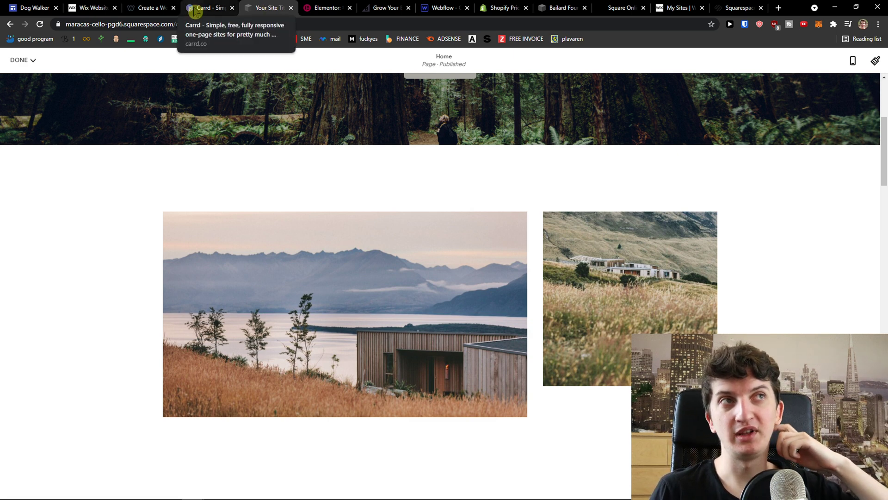
{"action": "left_click", "coordinate": [325, 8]}
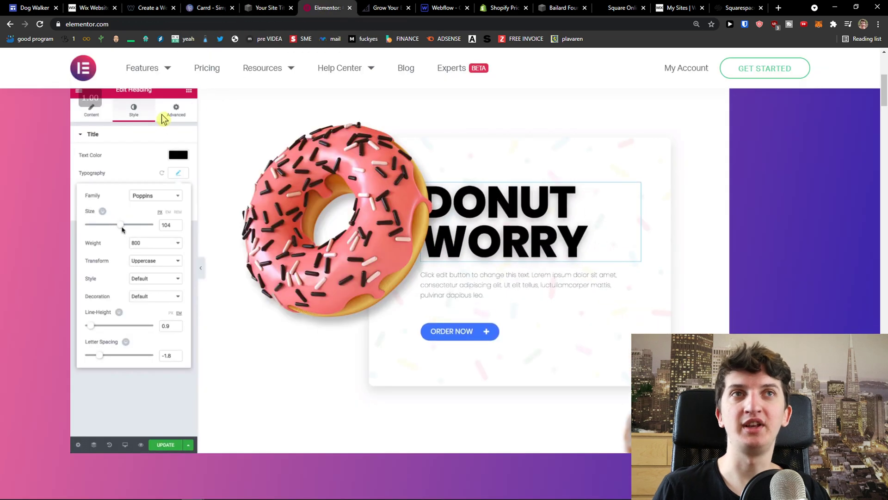